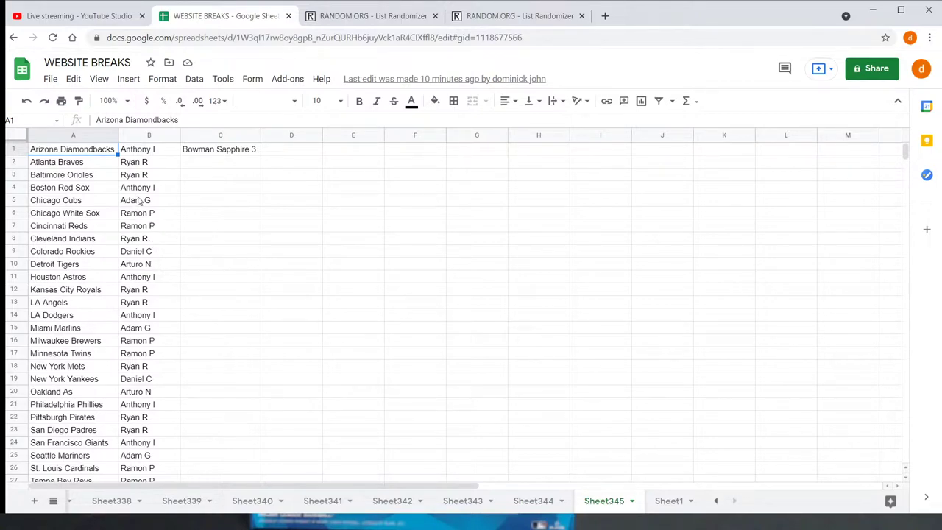
# Copy the participant names in B1:B30 and paste them into the first RANDOM.ORG List Randomizer form
pyautogui.scroll(-3, 172, 237)
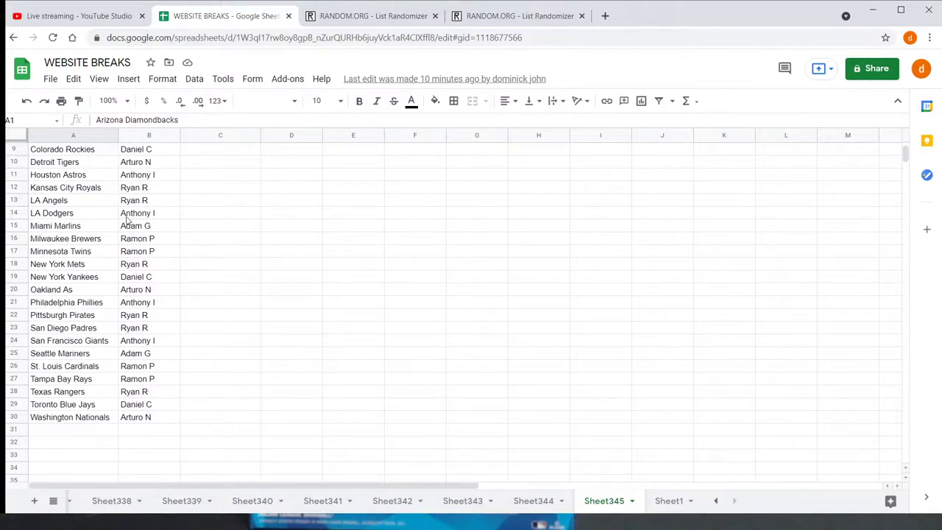
pyautogui.scroll(1, 126, 217)
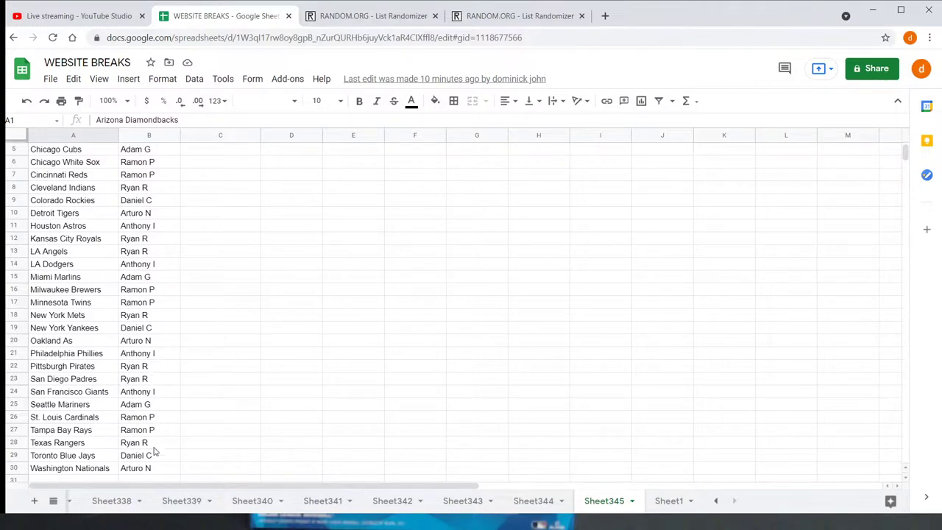
pyautogui.scroll(2, 129, 353)
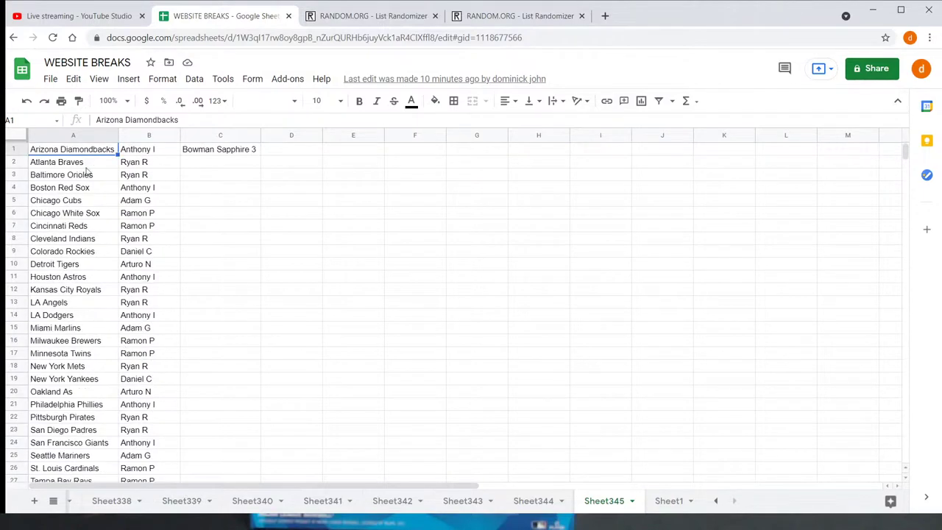
pyautogui.moveTo(150, 150); pyautogui.dragTo(147, 263)
pyautogui.rightClick(126, 218)
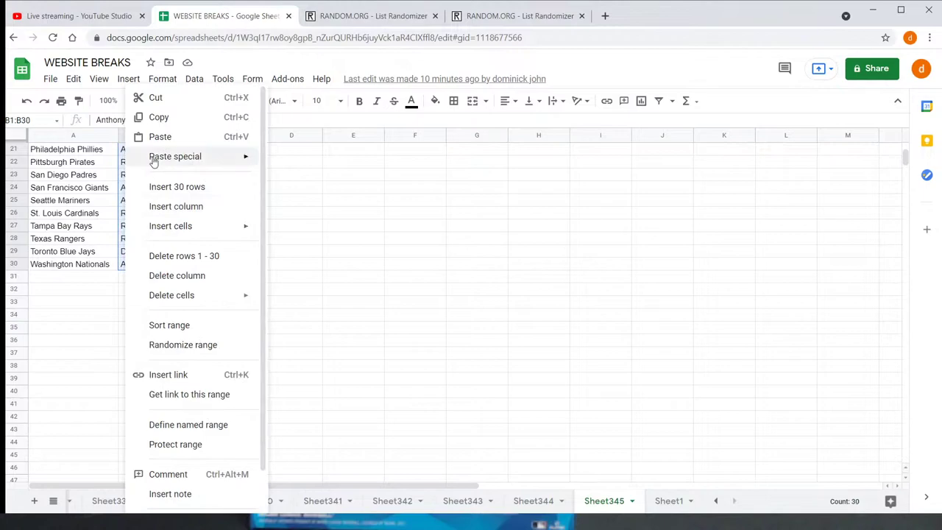
pyautogui.click(151, 116)
pyautogui.click(335, 26)
pyautogui.click(302, 338)
pyautogui.hotkey('ctrl', 'v')
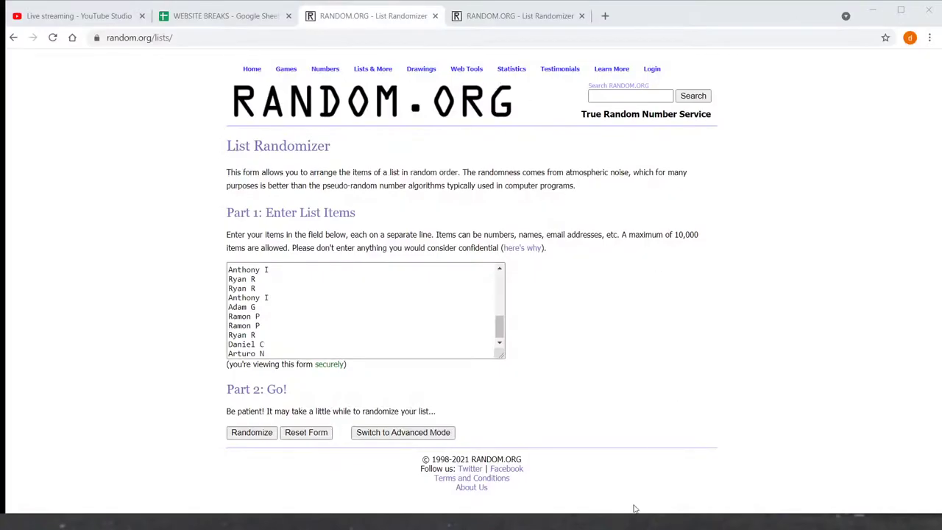
pyautogui.scroll(2, 274, 304)
pyautogui.scroll(-3, 274, 304)
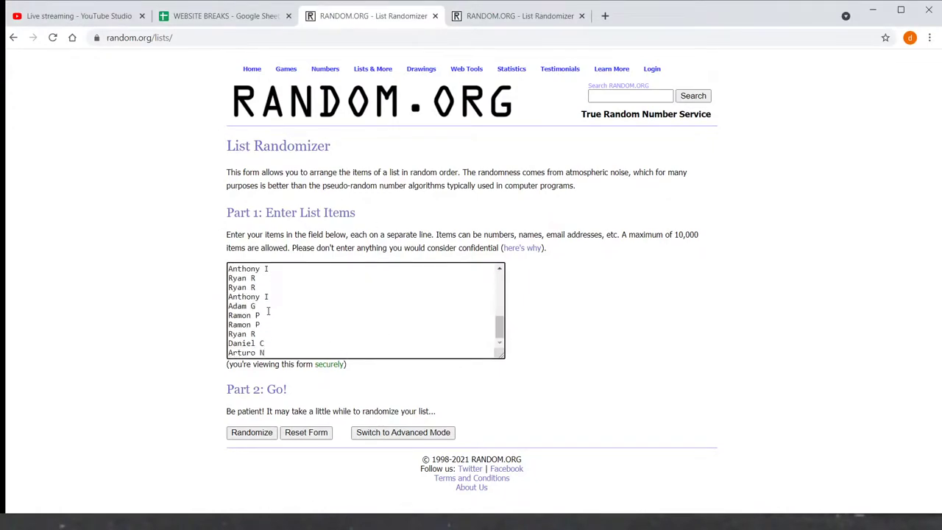
# Randomize the list of participant names three times
pyautogui.click(252, 432)
pyautogui.click(243, 436)
pyautogui.click(240, 438)
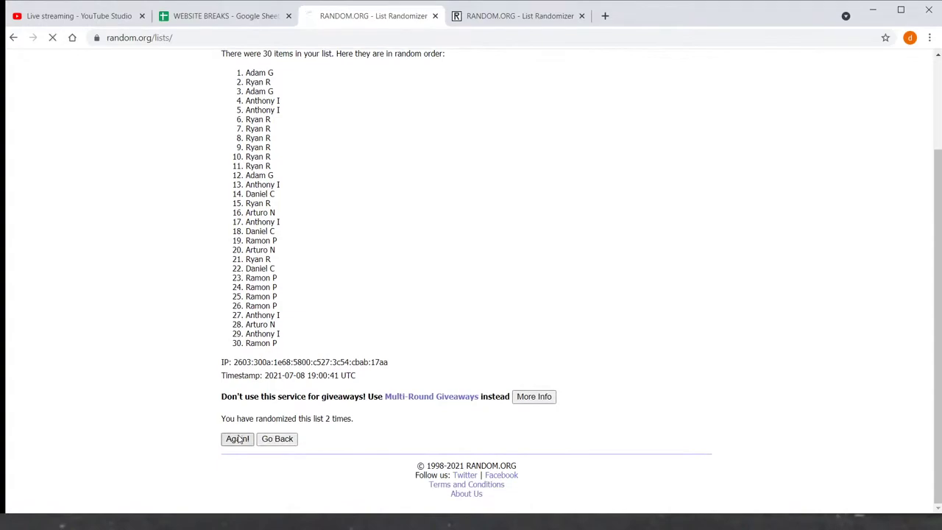
pyautogui.moveTo(322, 417); pyautogui.dragTo(351, 418)
# Copy the 30 randomized names and paste them over column B of Sheet345 in the WEBSITE BREAKS spreadsheet
pyautogui.scroll(2, 252, 387)
pyautogui.moveTo(245, 193); pyautogui.dragTo(281, 461)
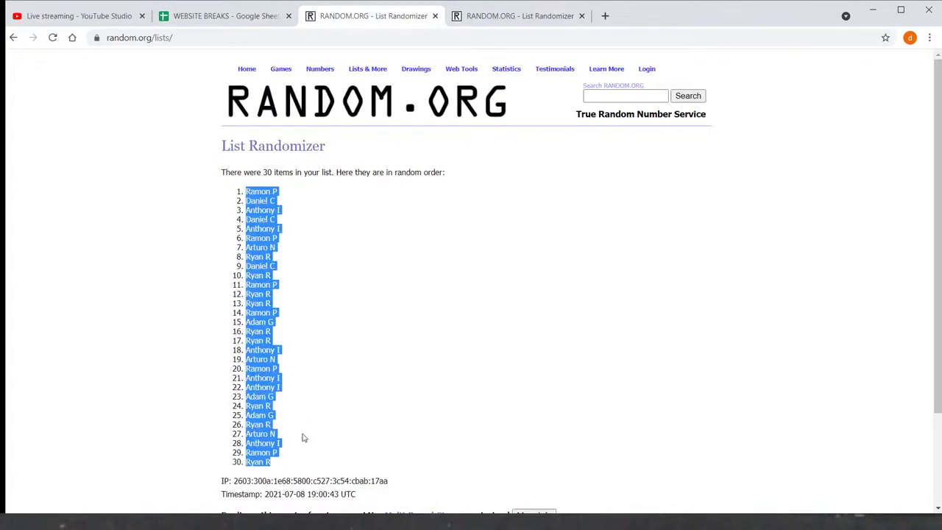
pyautogui.click(190, 15)
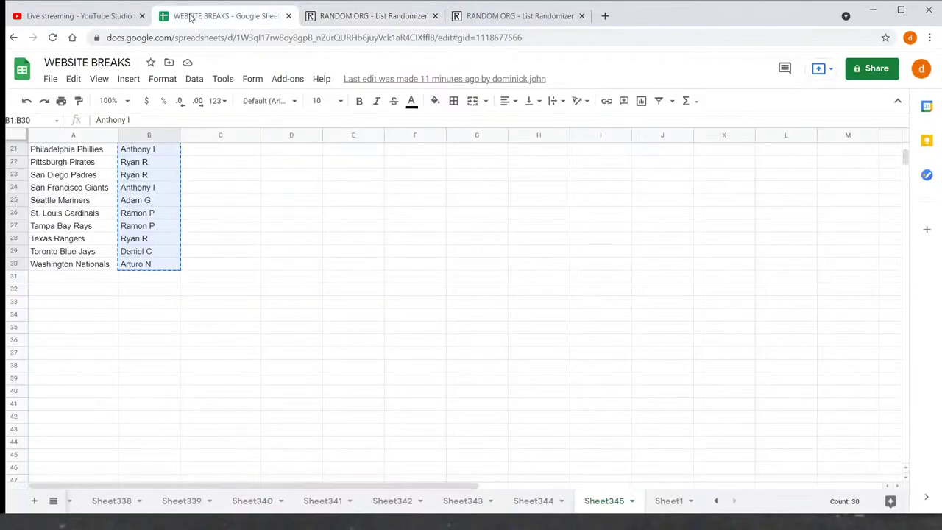
pyautogui.scroll(4, 177, 209)
pyautogui.rightClick(127, 136)
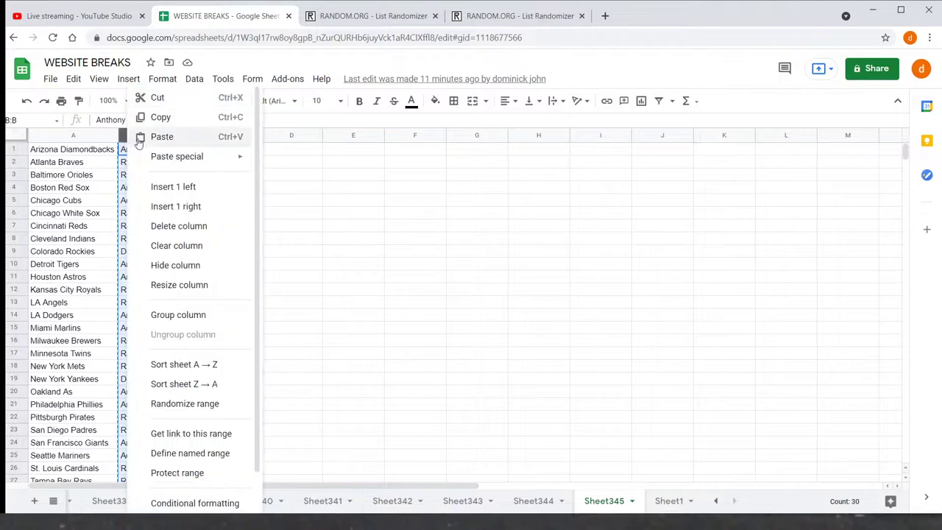
pyautogui.click(158, 136)
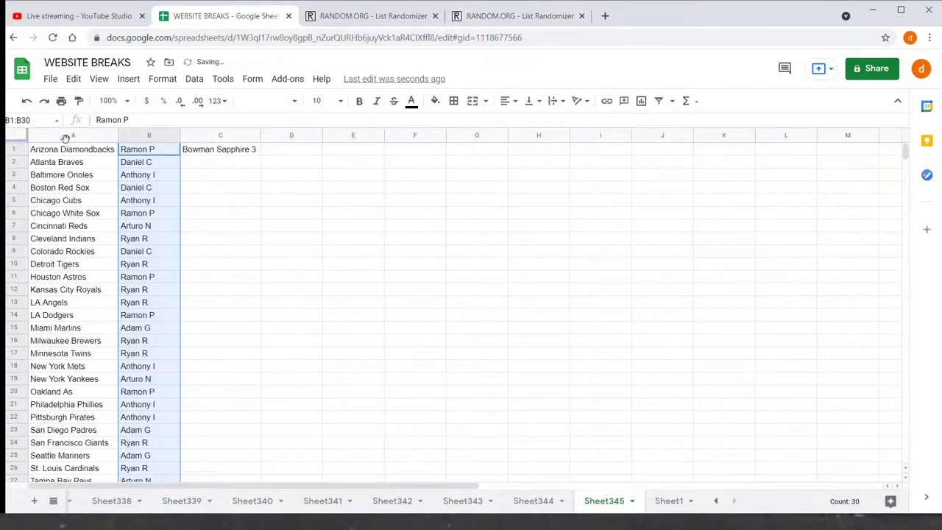
# Copy the team names in A1:A30 and paste them into the second RANDOM.ORG List Randomizer form
pyautogui.click(64, 152)
pyautogui.moveTo(64, 153); pyautogui.dragTo(110, 368)
pyautogui.rightClick(99, 316)
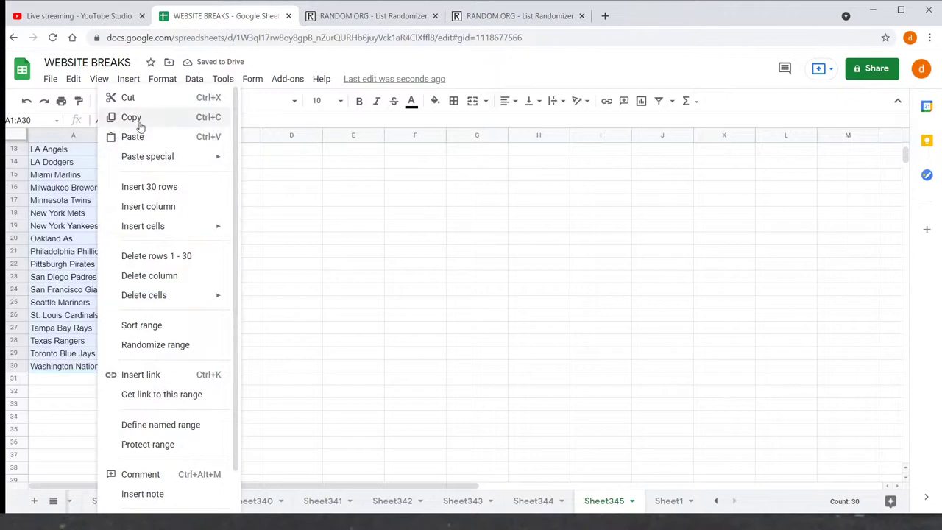
pyautogui.click(125, 115)
pyautogui.click(480, 20)
pyautogui.click(303, 291)
pyautogui.hotkey('ctrl', 'v')
pyautogui.scroll(3, 301, 324)
pyautogui.scroll(-1, 301, 339)
pyautogui.scroll(-5, 301, 340)
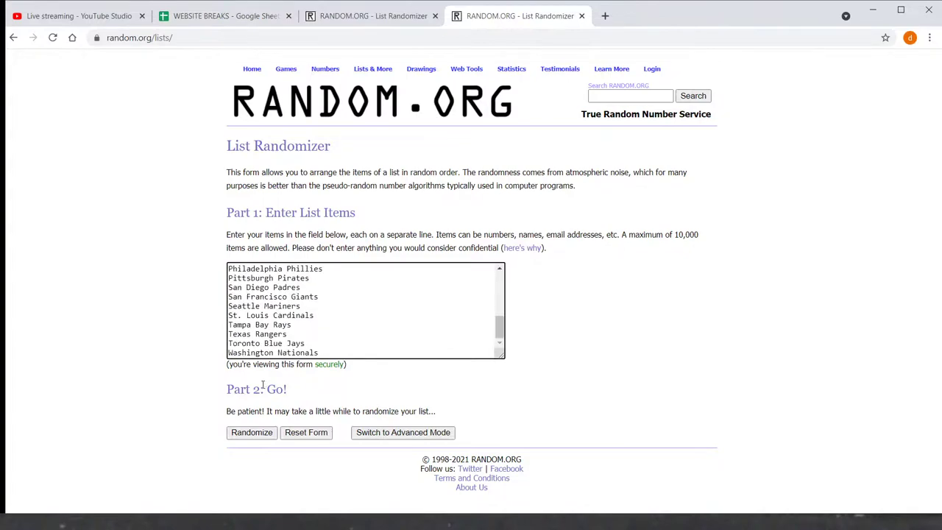
# Randomize the list of team names three times
pyautogui.click(255, 433)
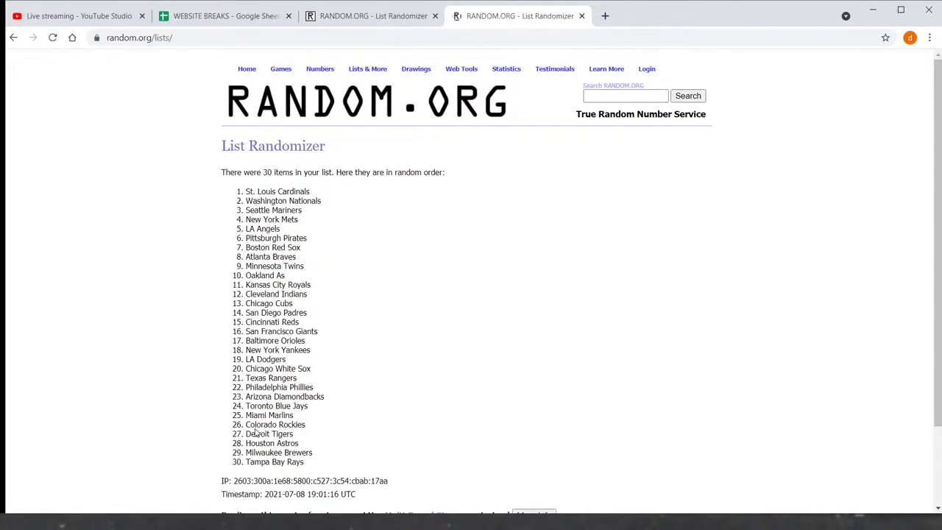
pyautogui.scroll(-3, 254, 432)
pyautogui.click(234, 440)
pyautogui.scroll(-3, 231, 442)
pyautogui.click(231, 442)
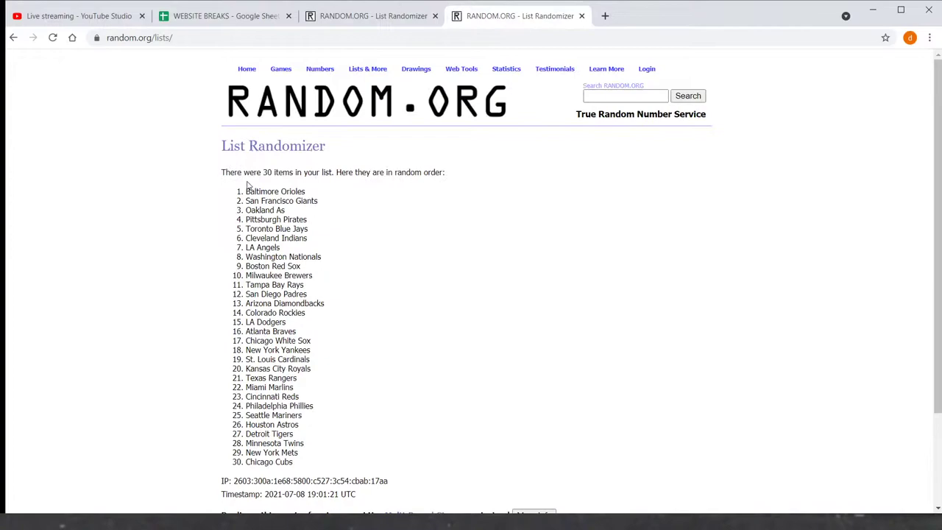
# Copy the 30 randomized teams and paste them over column A of Sheet345 in the WEBSITE BREAKS spreadsheet
pyautogui.moveTo(247, 191); pyautogui.dragTo(330, 461)
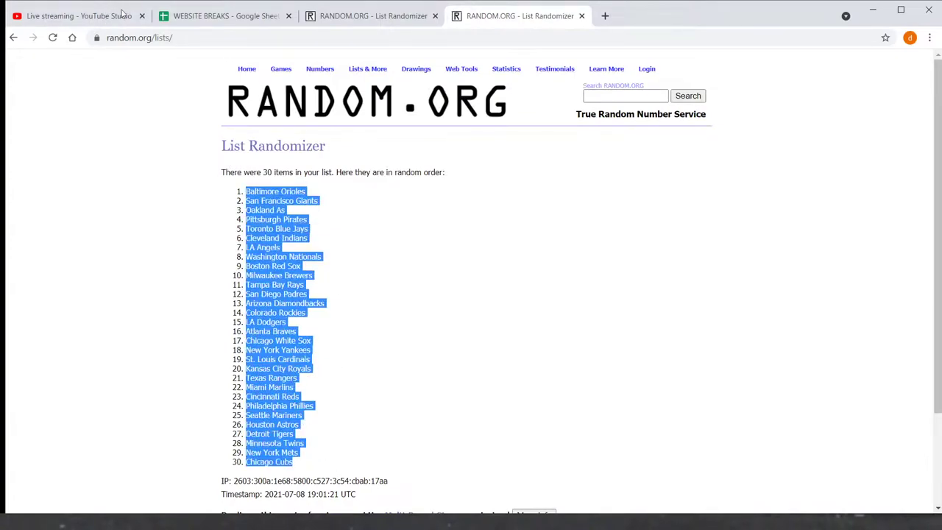
pyautogui.click(200, 19)
pyautogui.scroll(4, 90, 213)
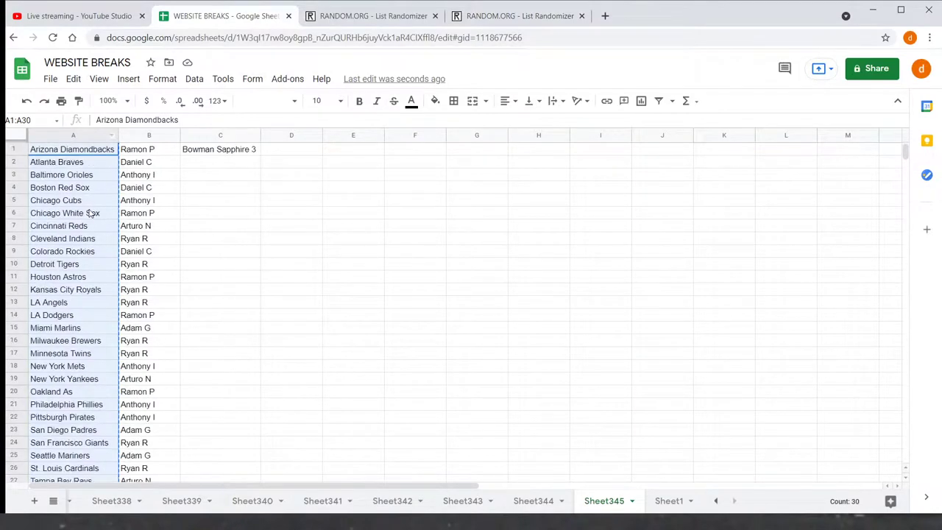
pyautogui.rightClick(70, 137)
pyautogui.click(83, 141)
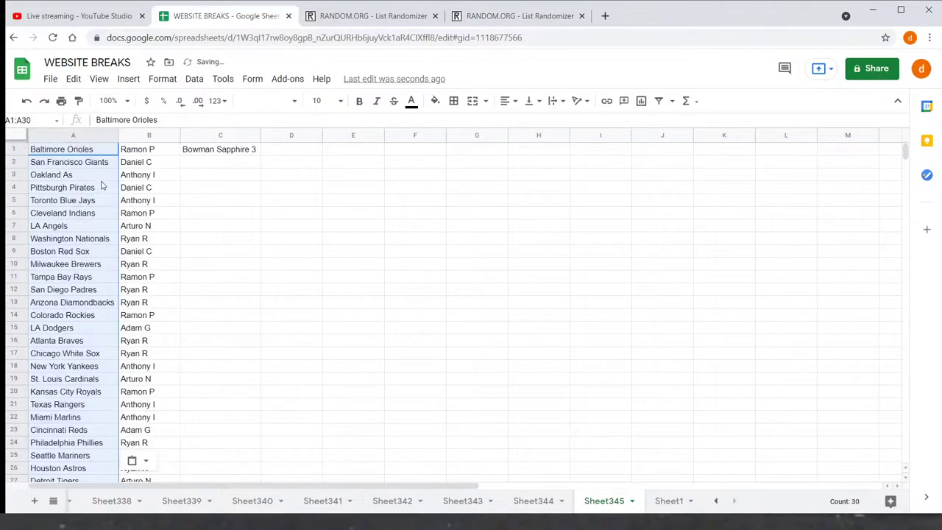
# Sort the sheet A → Z by the participant names in column B and review each participant's teams
pyautogui.rightClick(145, 137)
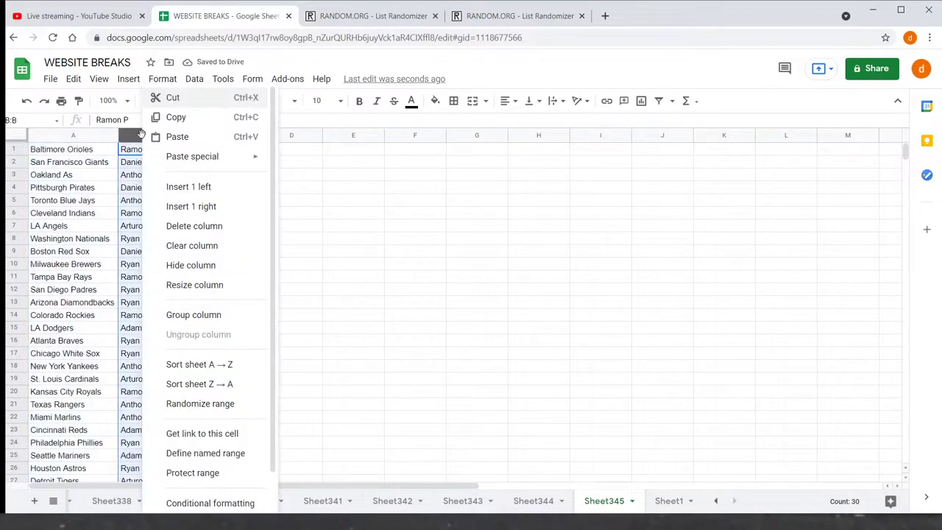
pyautogui.click(196, 366)
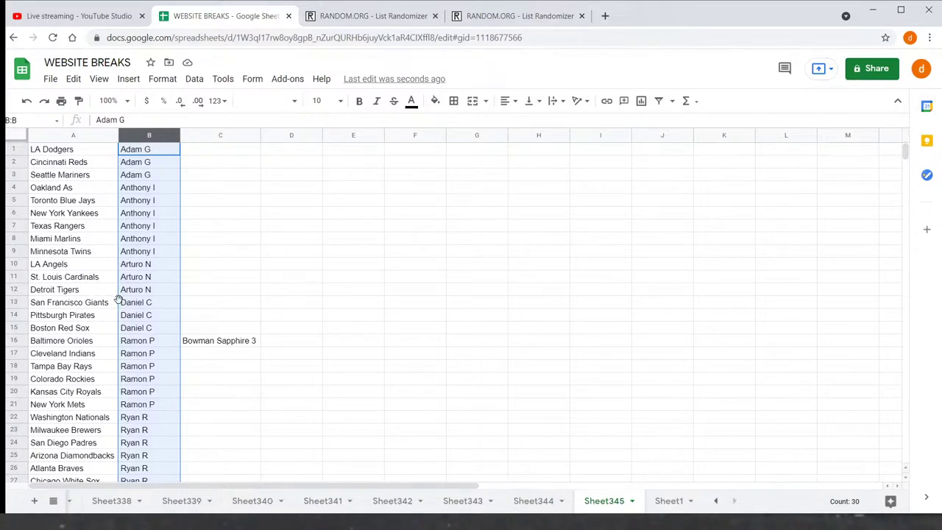
pyautogui.scroll(-3, 110, 335)
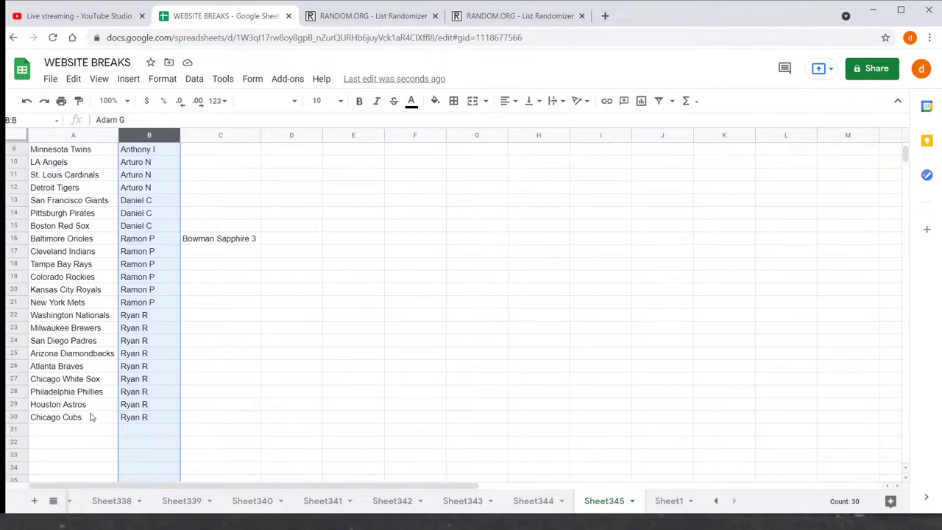
pyautogui.scroll(3, 177, 340)
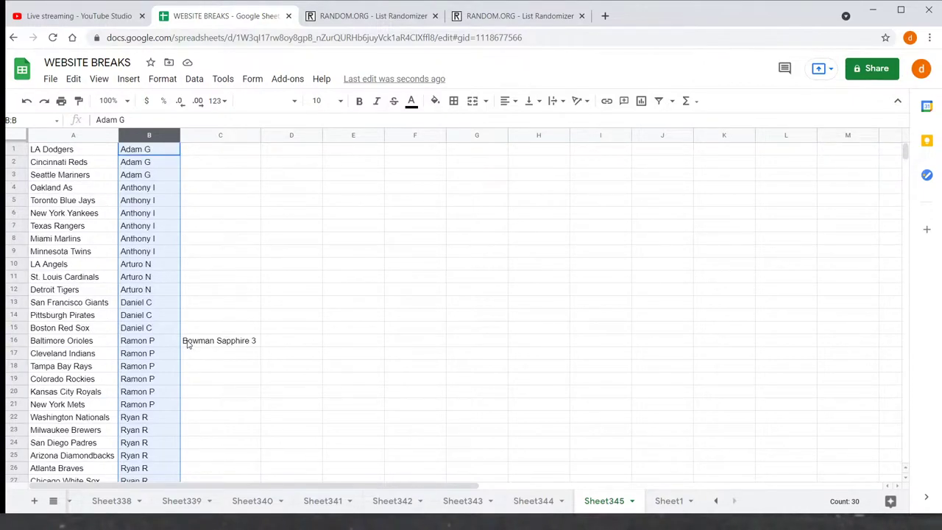